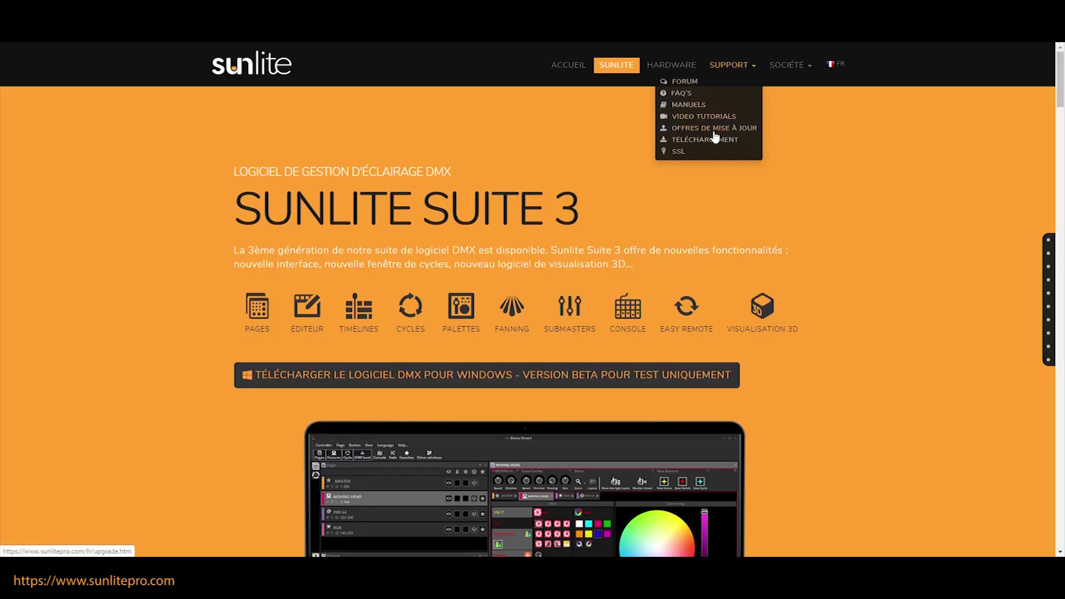
Go to the Téléchargement downloads page listing DMX software, tools and literature
{"action": "left_click", "coordinate": [712, 141]}
{"action": "scroll", "coordinate": [684, 206], "scroll_direction": "down", "scroll_amount": 2}
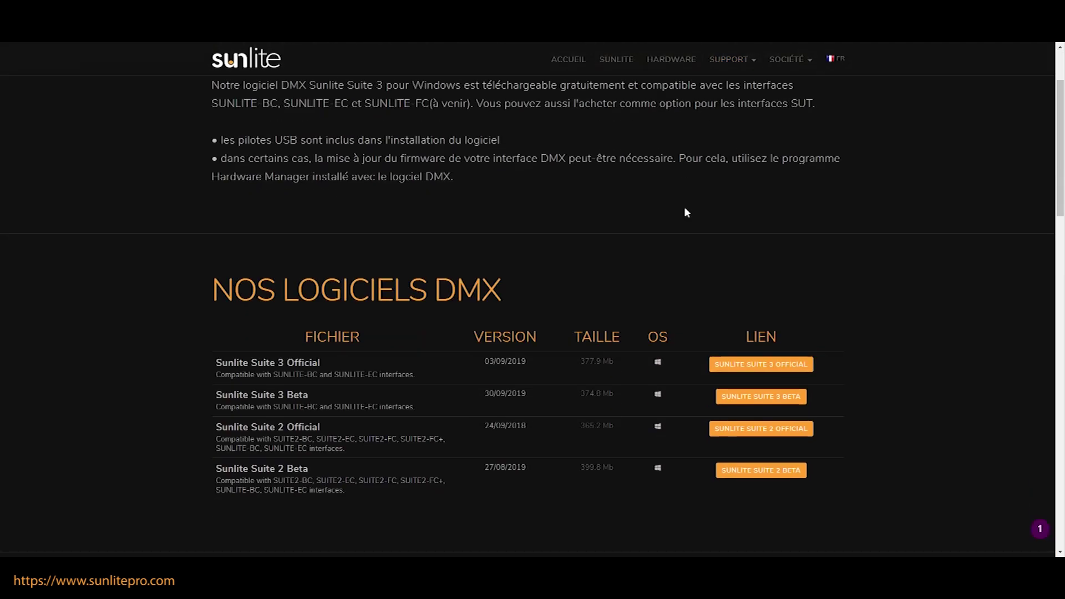
{"action": "scroll", "coordinate": [681, 220], "scroll_direction": "down", "scroll_amount": 1}
{"action": "scroll", "coordinate": [824, 295], "scroll_direction": "down", "scroll_amount": 1}
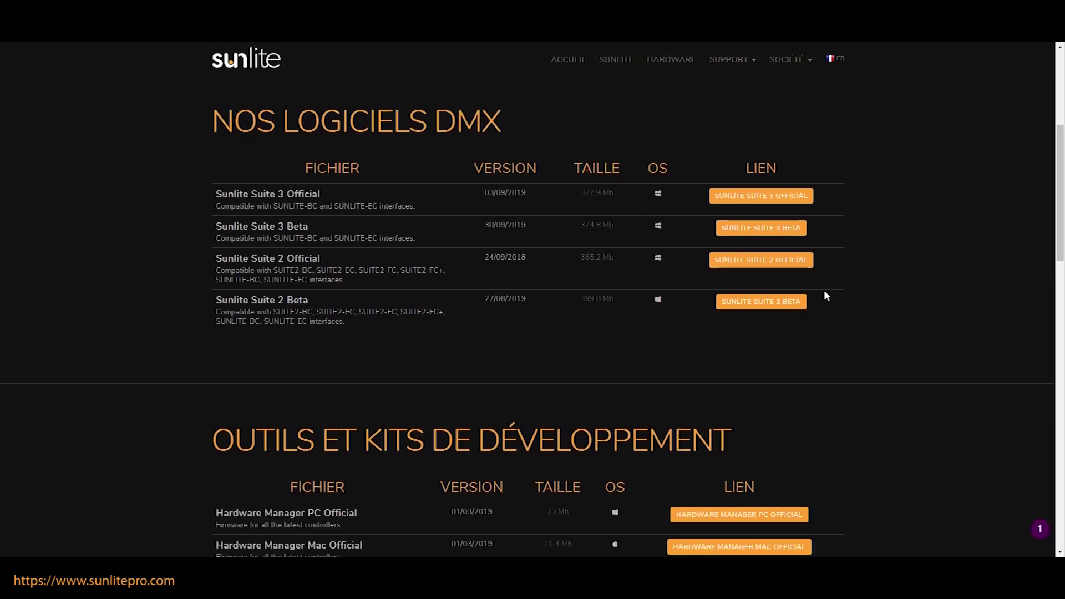
{"action": "scroll", "coordinate": [824, 296], "scroll_direction": "down", "scroll_amount": 2}
{"action": "scroll", "coordinate": [824, 296], "scroll_direction": "down", "scroll_amount": 2}
{"action": "scroll", "coordinate": [824, 295], "scroll_direction": "down", "scroll_amount": 1}
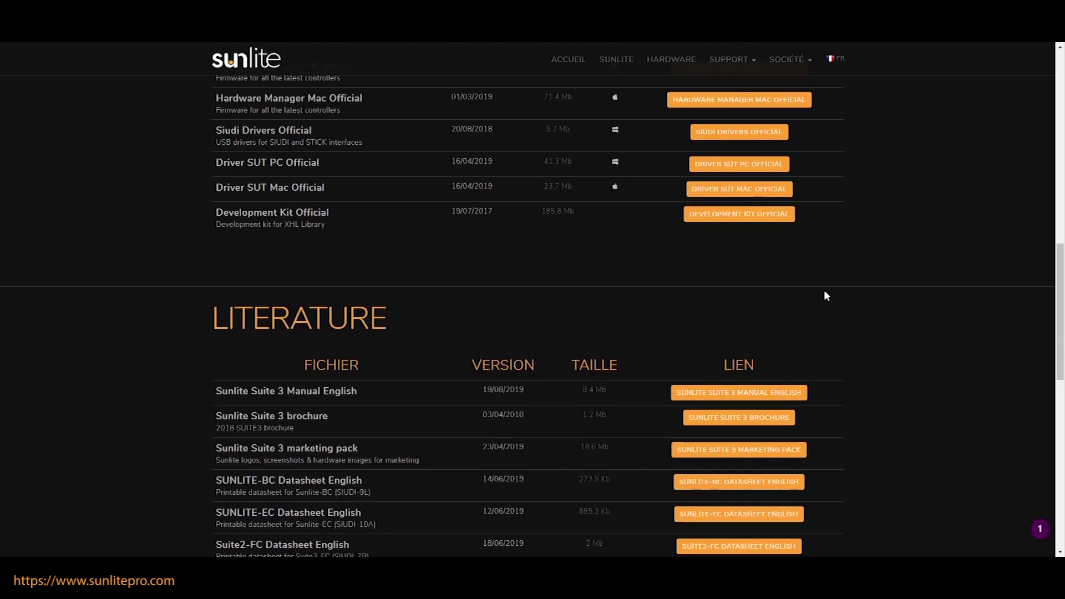
{"action": "scroll", "coordinate": [822, 275], "scroll_direction": "down", "scroll_amount": 2}
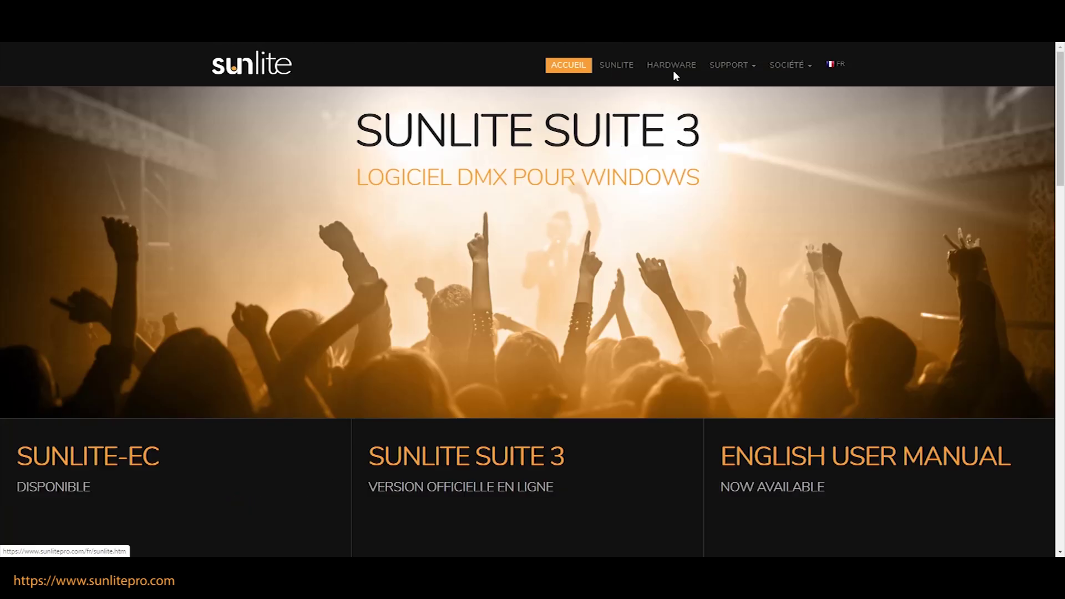
Go to the hardware page comparing SUNLITE-BC and SUNLITE-EC interfaces and upgrade packages
{"action": "left_click", "coordinate": [680, 69]}
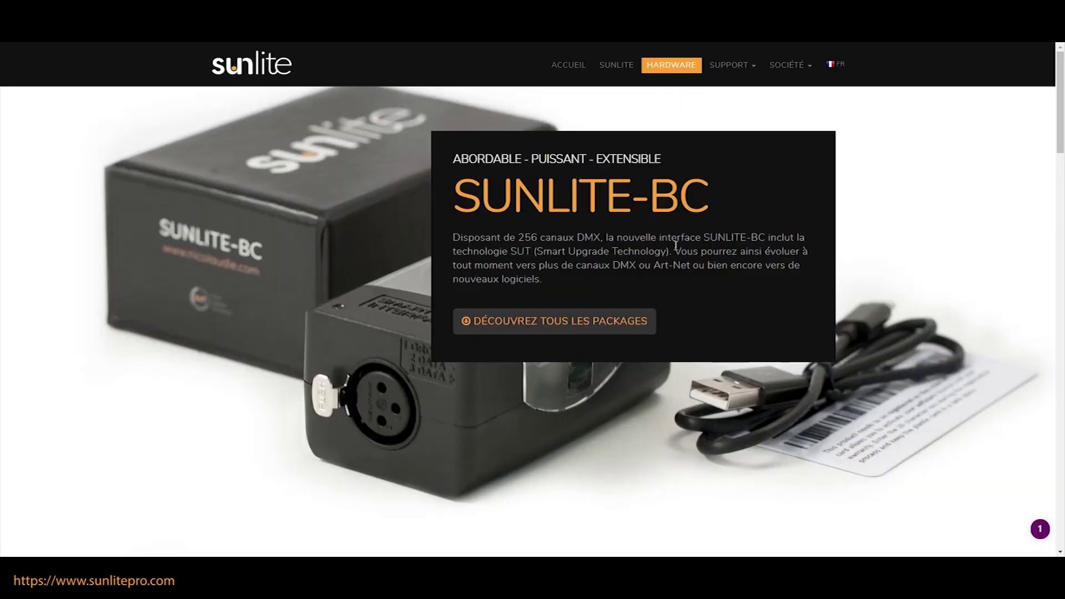
{"action": "scroll", "coordinate": [675, 244], "scroll_direction": "down", "scroll_amount": 2}
{"action": "scroll", "coordinate": [698, 339], "scroll_direction": "down", "scroll_amount": 3}
{"action": "scroll", "coordinate": [698, 340], "scroll_direction": "down", "scroll_amount": 3}
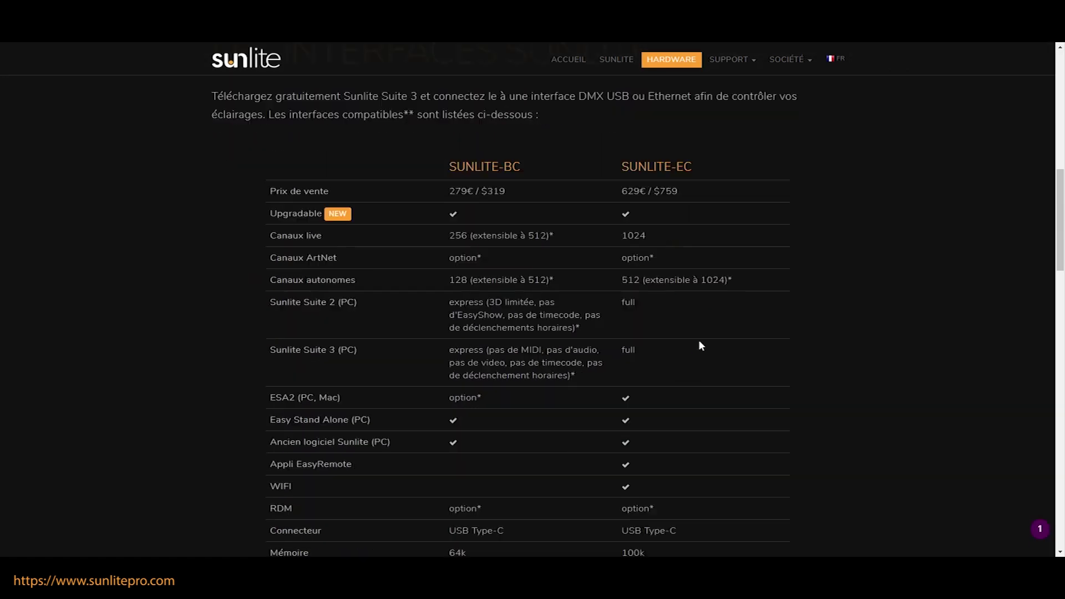
{"action": "scroll", "coordinate": [698, 340], "scroll_direction": "down", "scroll_amount": 1}
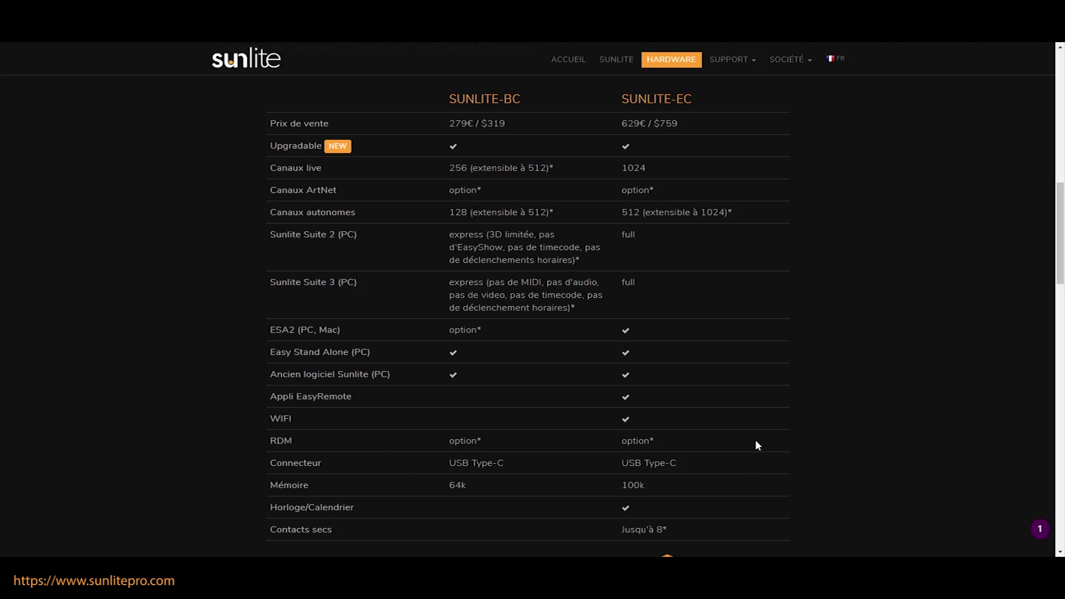
{"action": "scroll", "coordinate": [550, 367], "scroll_direction": "down", "scroll_amount": 3}
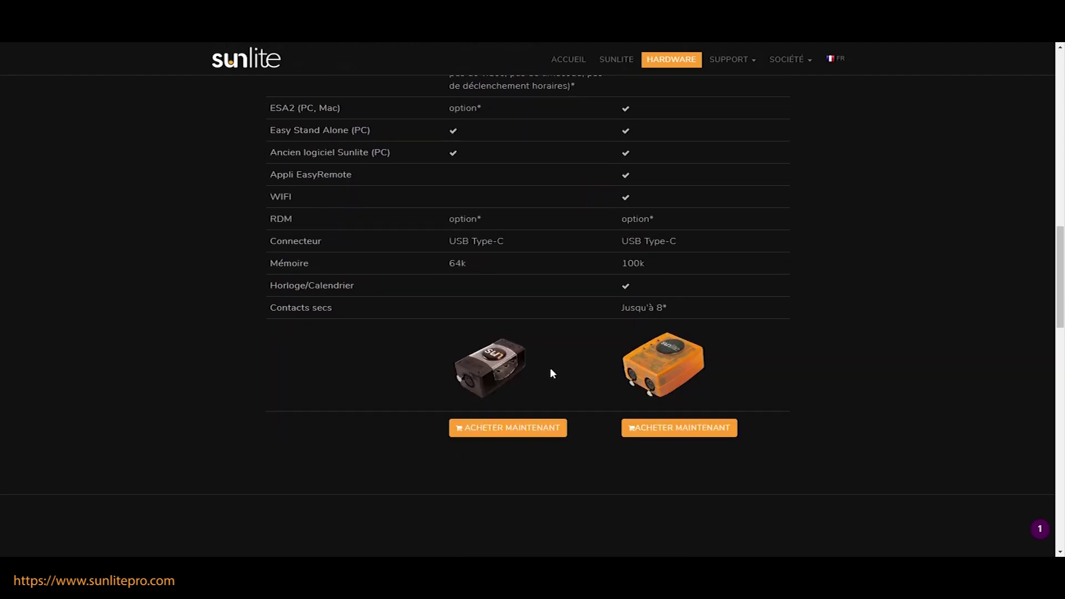
{"action": "scroll", "coordinate": [627, 427], "scroll_direction": "down", "scroll_amount": 2}
{"action": "scroll", "coordinate": [627, 427], "scroll_direction": "down", "scroll_amount": 3}
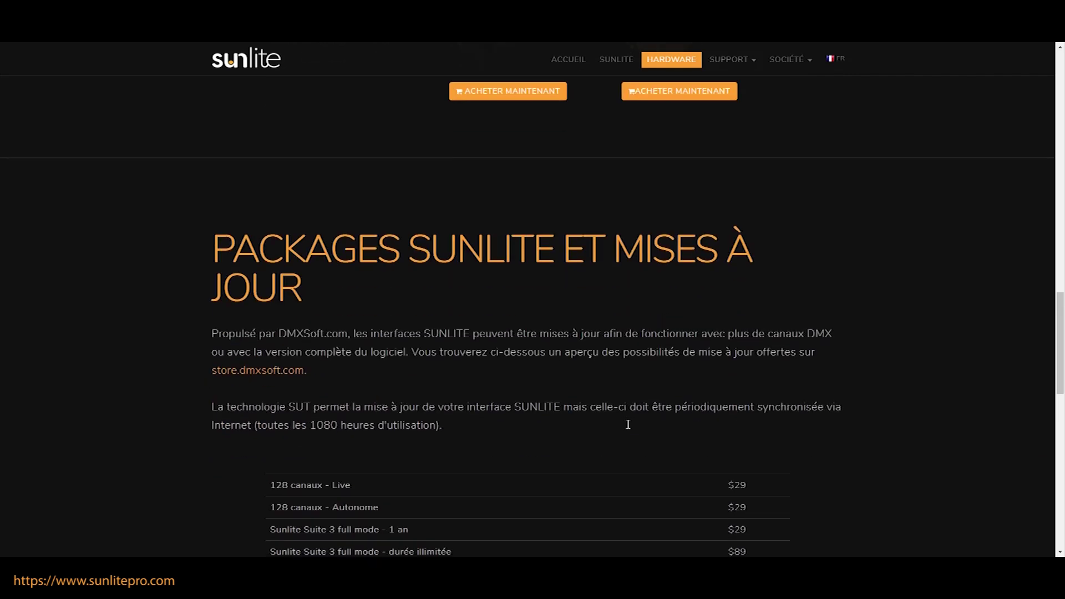
{"action": "scroll", "coordinate": [620, 460], "scroll_direction": "down", "scroll_amount": 1}
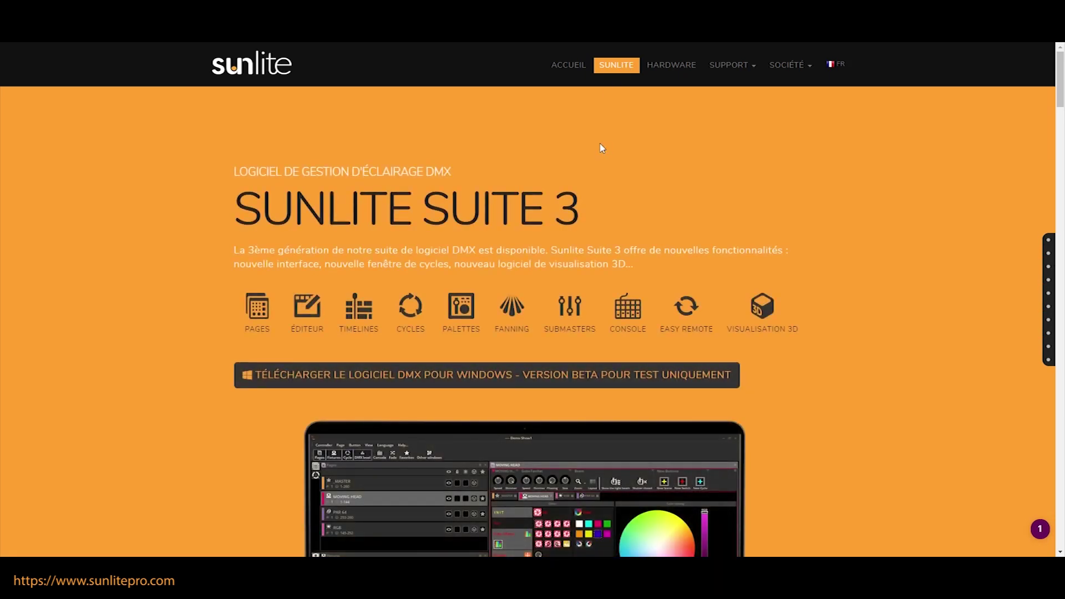
{"action": "scroll", "coordinate": [601, 148], "scroll_direction": "down", "scroll_amount": 5}
{"action": "scroll", "coordinate": [598, 146], "scroll_direction": "down", "scroll_amount": 5}
{"action": "scroll", "coordinate": [598, 145], "scroll_direction": "down", "scroll_amount": 3}
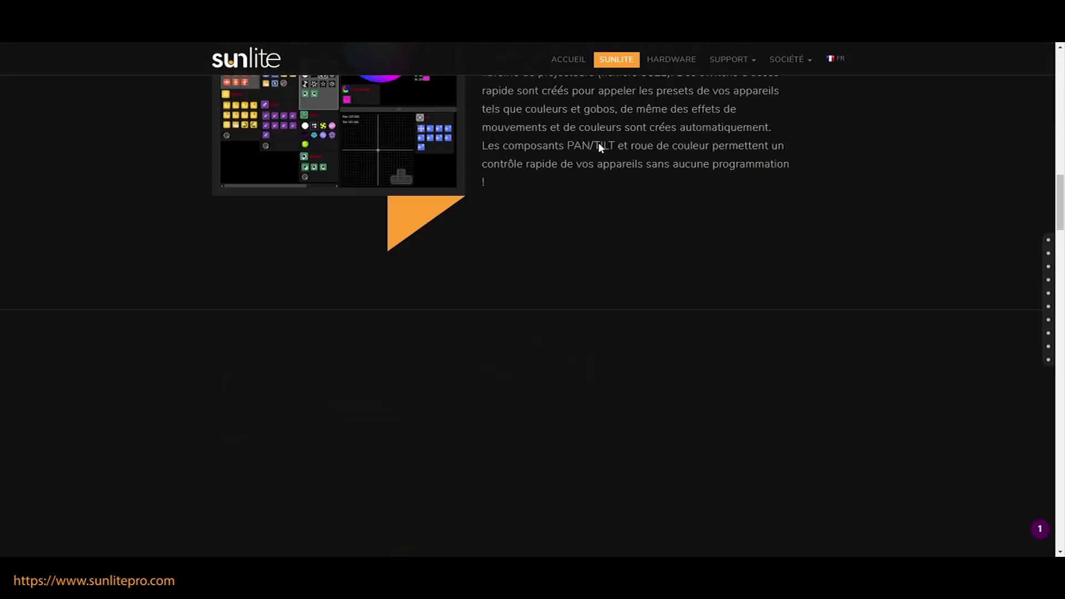
{"action": "scroll", "coordinate": [599, 146], "scroll_direction": "down", "scroll_amount": 3}
{"action": "scroll", "coordinate": [598, 146], "scroll_direction": "down", "scroll_amount": 5}
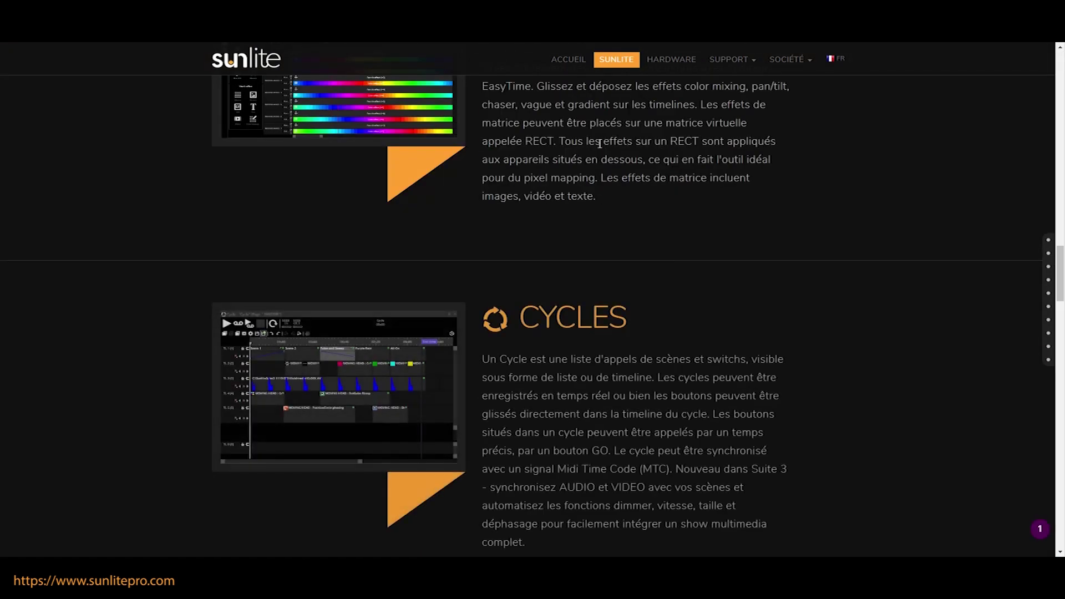
{"action": "scroll", "coordinate": [598, 143], "scroll_direction": "down", "scroll_amount": 5}
{"action": "scroll", "coordinate": [598, 142], "scroll_direction": "down", "scroll_amount": 5}
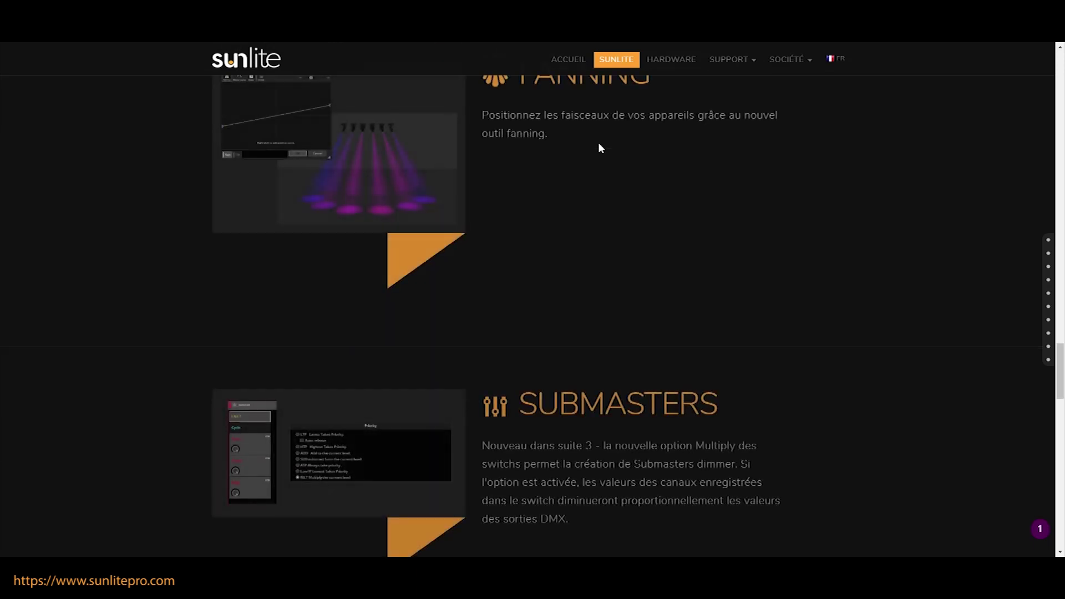